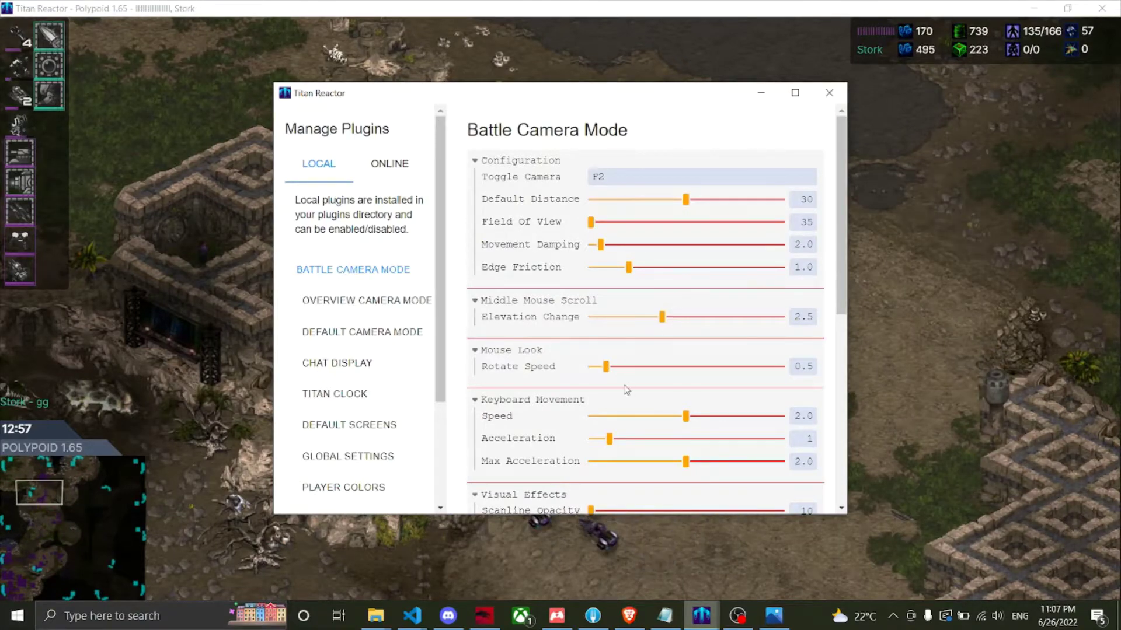
- Turn off Scanlines, Depth Of Field and Tone Mapping for the Battle Camera Mode plugin
scroll(565, 204, down, 4)
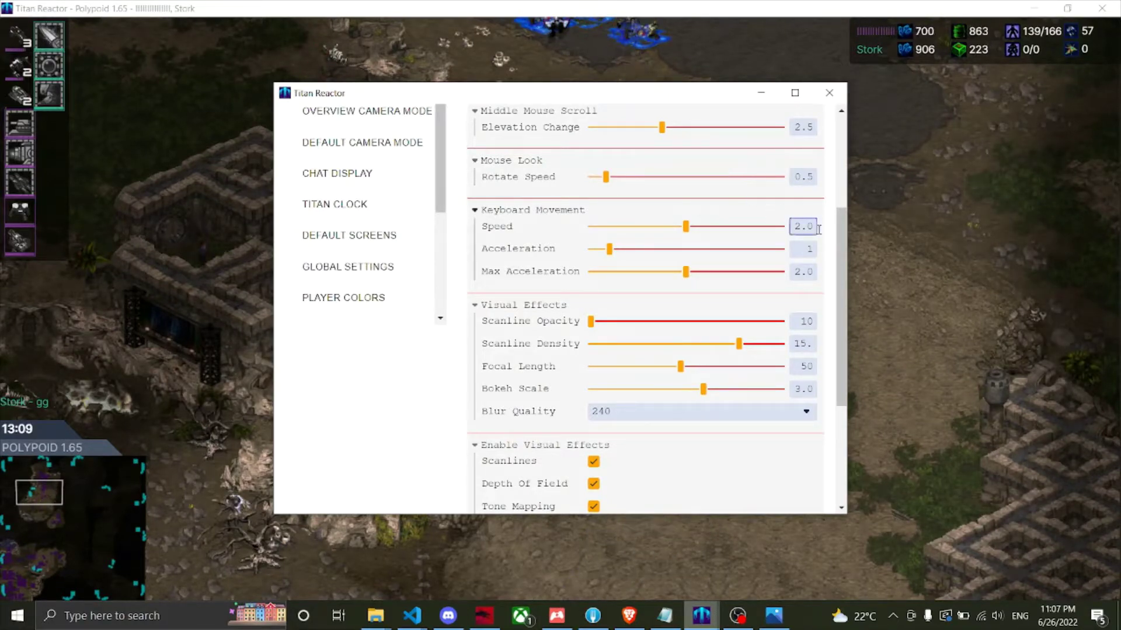
drag(836, 254, 824, 294)
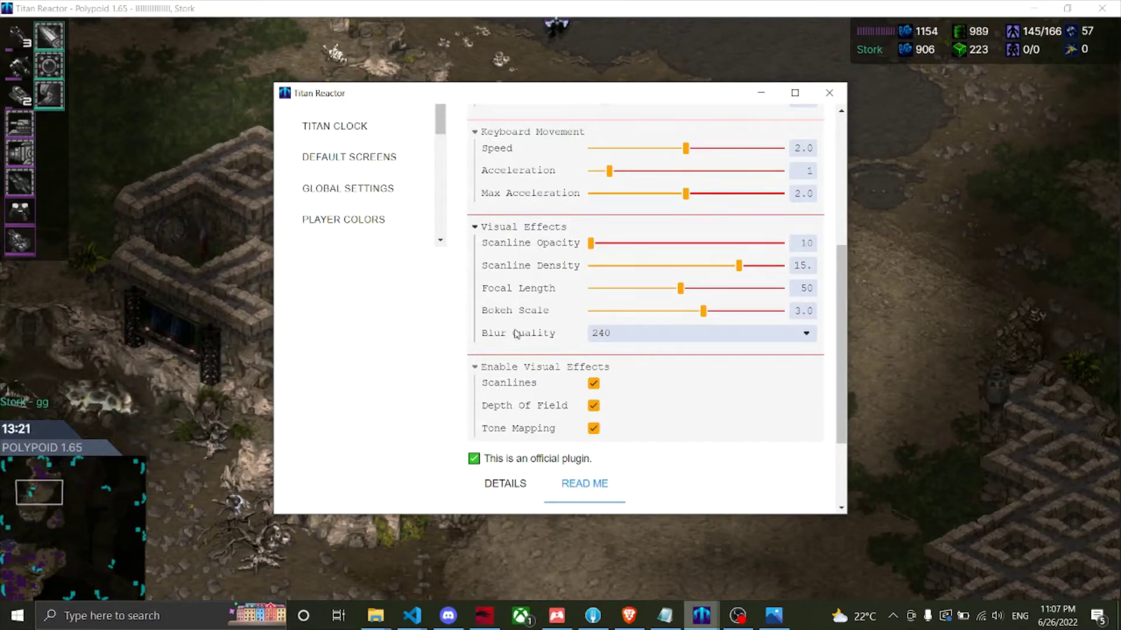
click(593, 383)
click(593, 405)
click(593, 429)
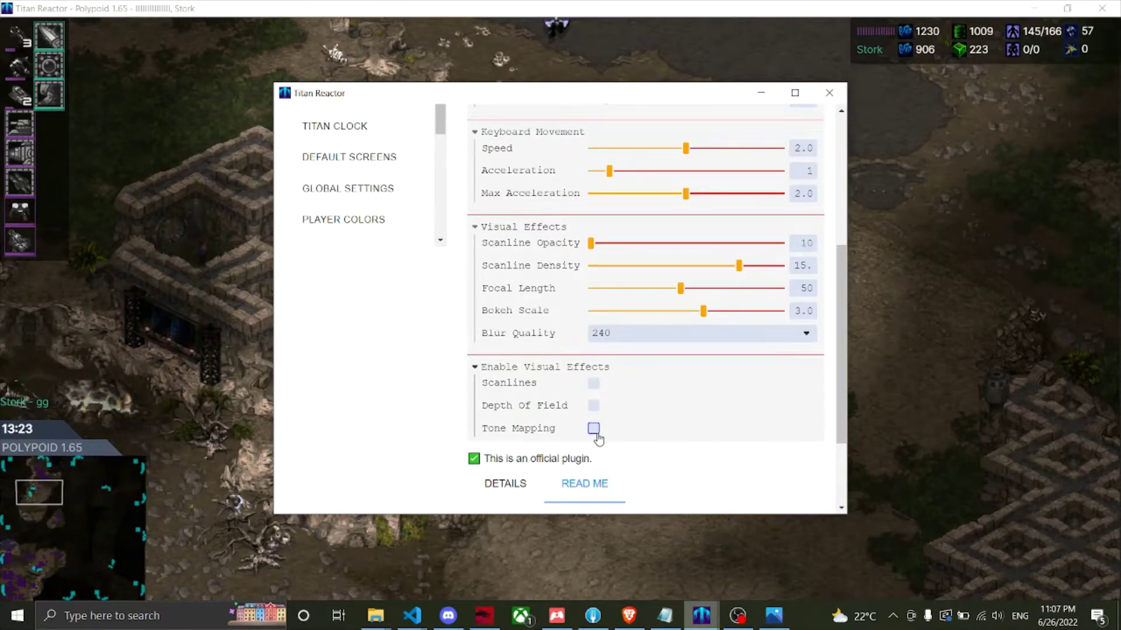
- Return to the replay, centre the view on the northern Protoss base and rewind to before 9:25
click(876, 350)
click(53, 472)
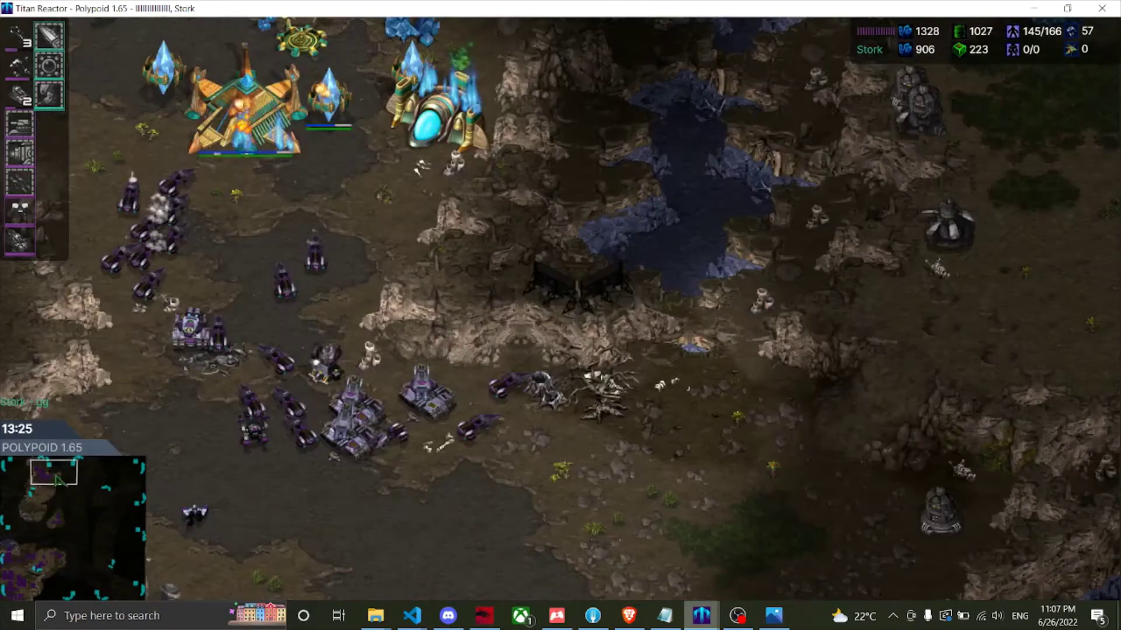
key(Left)
key(Left)
key(Left)
key(Left)
key(Left)
key(Left)
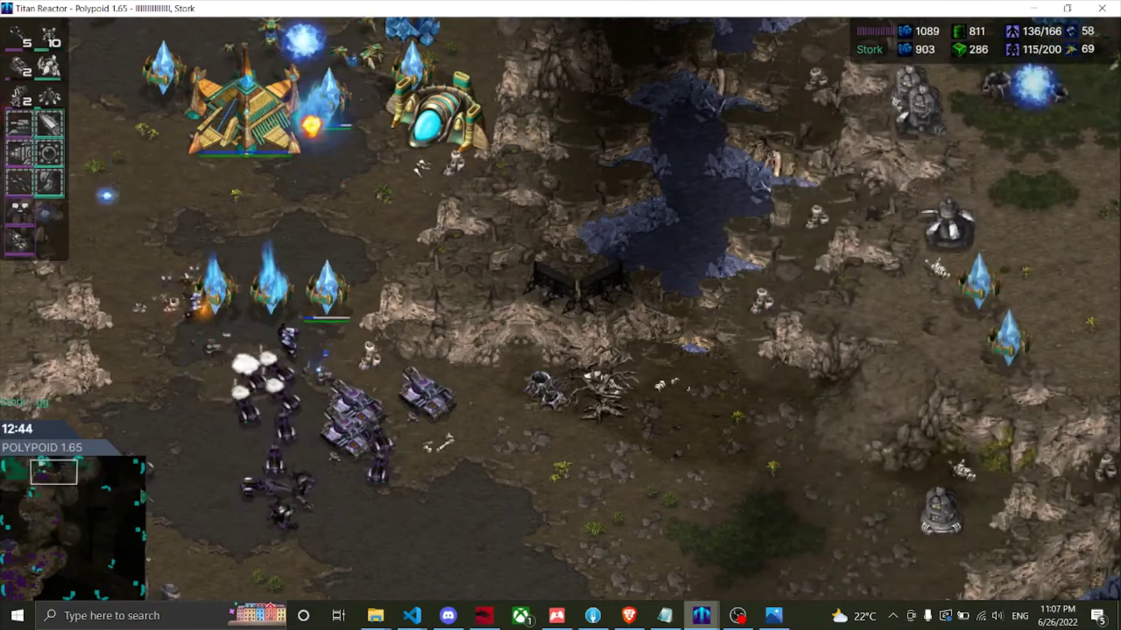
key(Left)
key(Left)
key(Left)
key(Left)
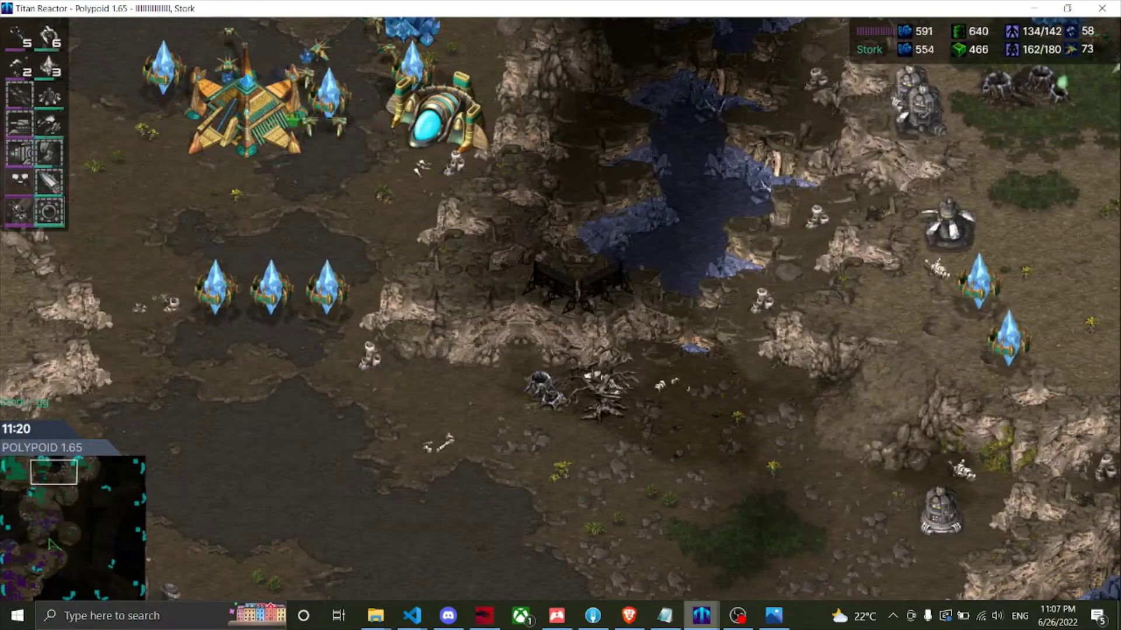
key(Left)
key(Left)
key(Left)
key(Left)
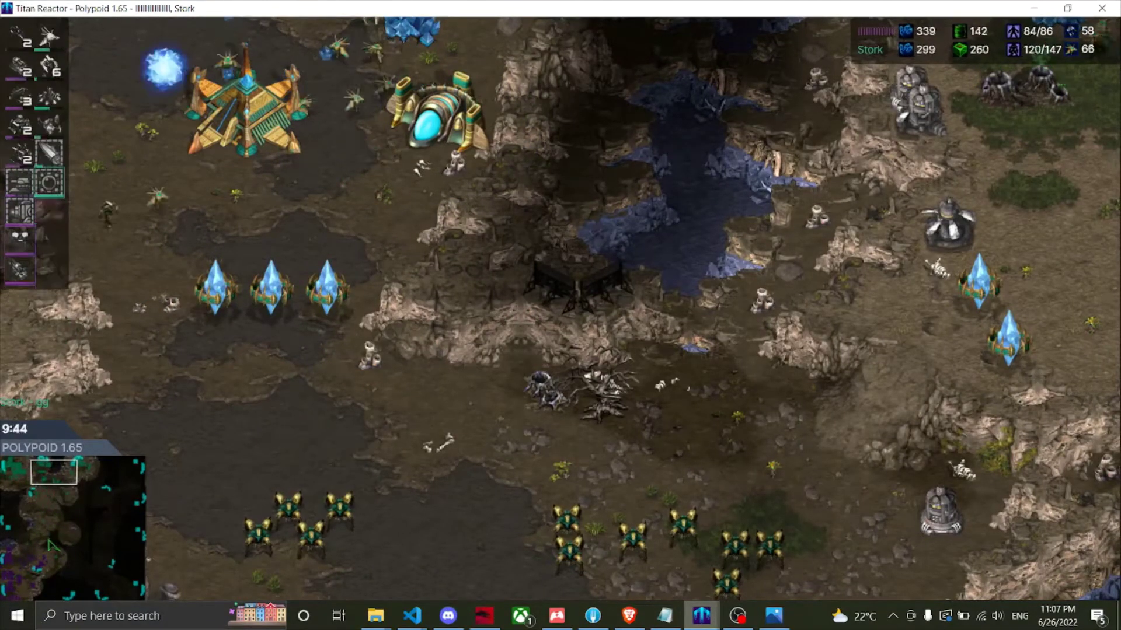
key(Left)
- Go to the southwestern Terran base and view it in battle camera mode without visual effects, returning to the default camera
click(38, 568)
key(F2)
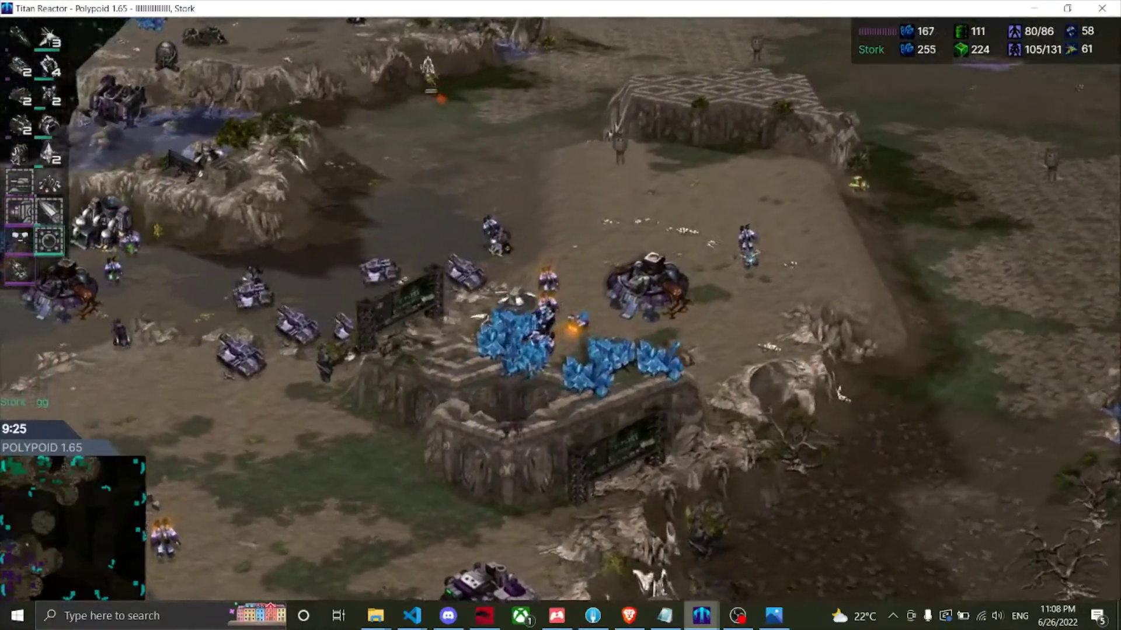
key(Escape)
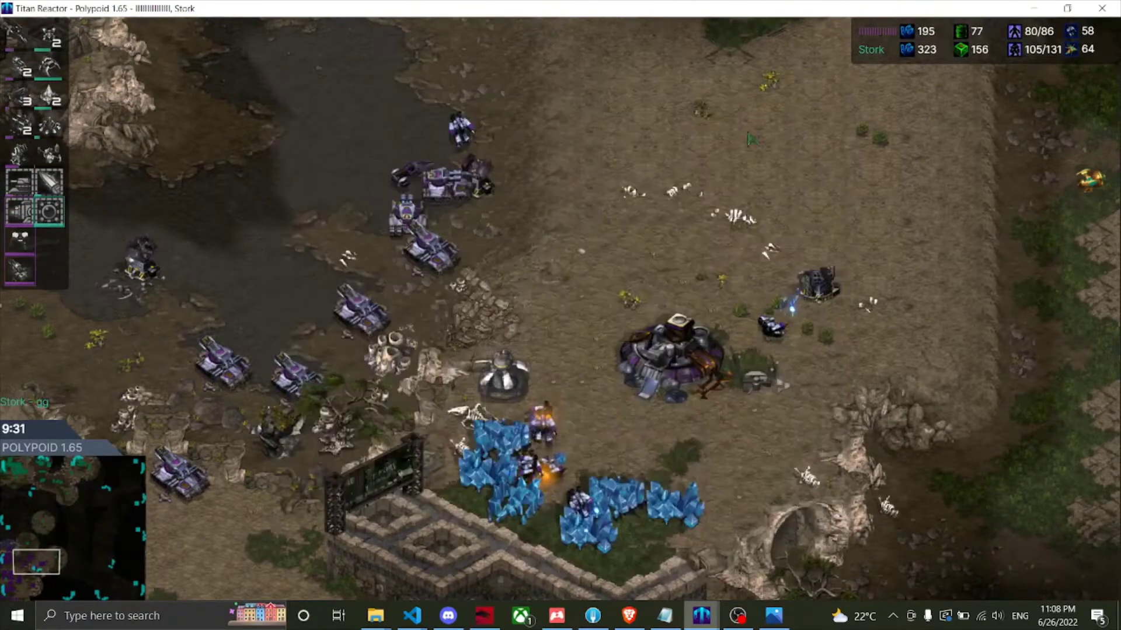
- Enable Scanlines and Tone Mapping for the battle camera and return to the replay
key(F2)
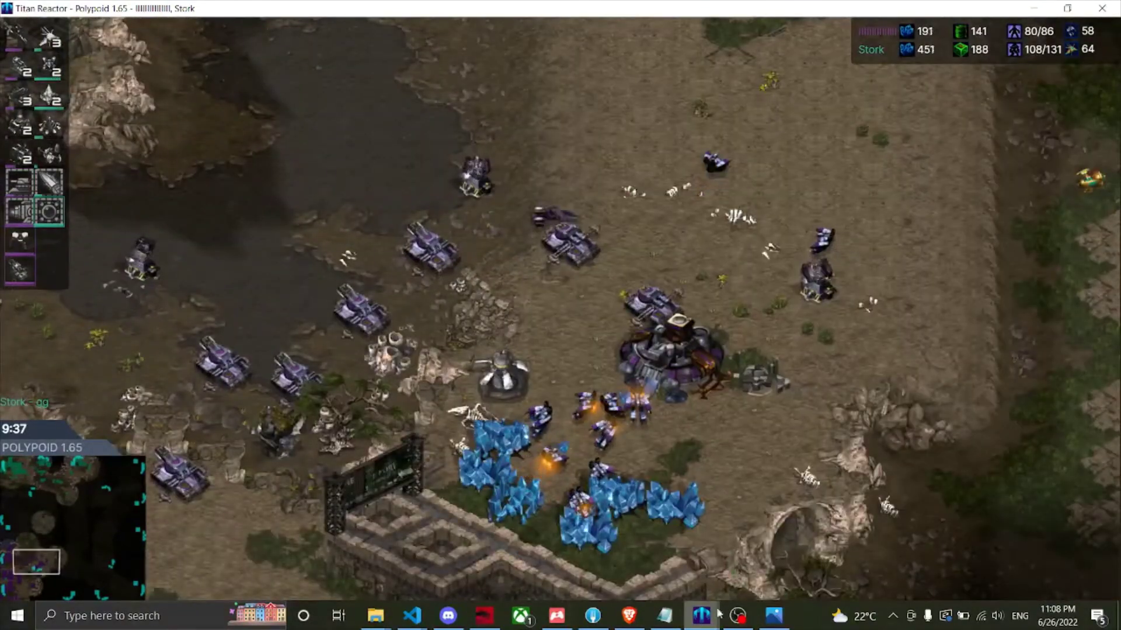
mouse_move(701, 616)
click(782, 543)
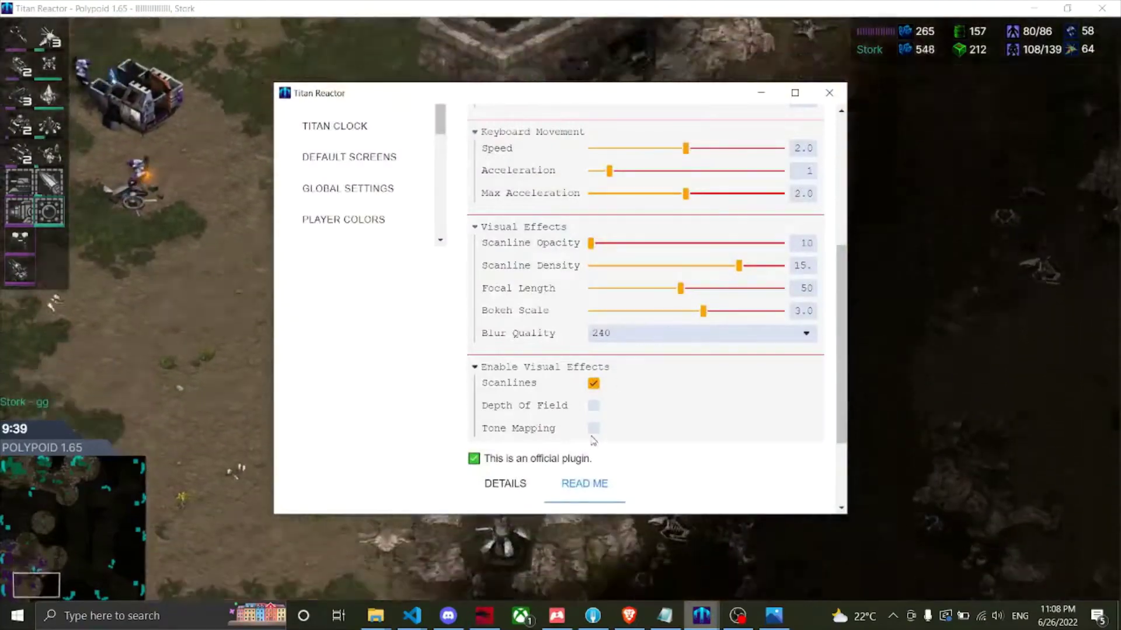
click(593, 428)
click(106, 198)
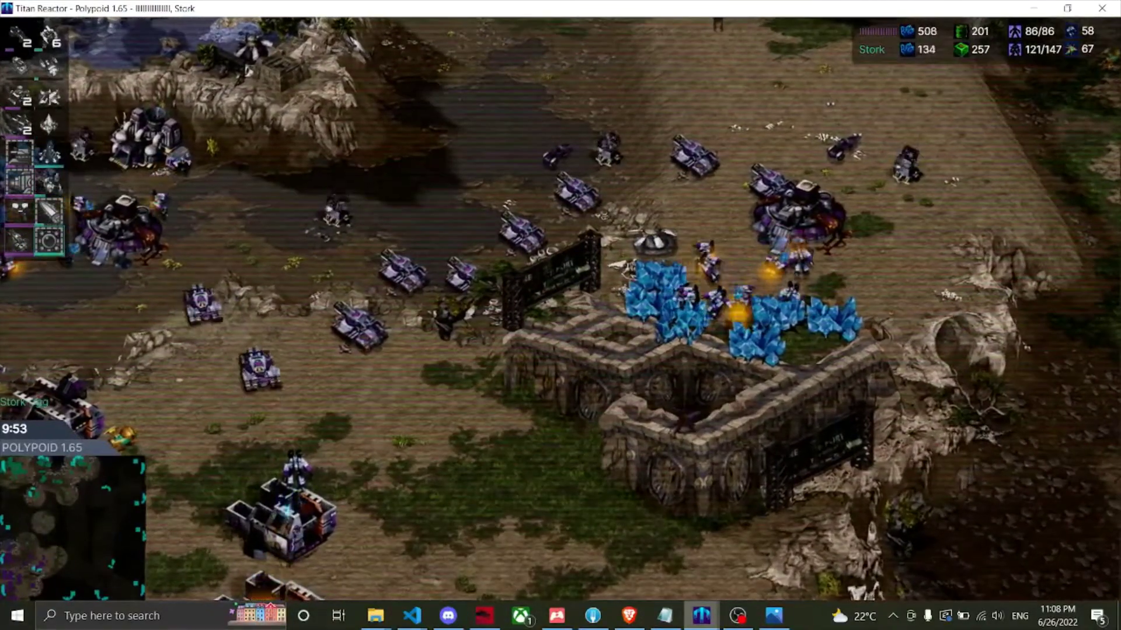
- Leave the battle camera, turn off Tone Mapping and enable Depth Of Field in its plugin settings
key(alt+Tab)
click(593, 428)
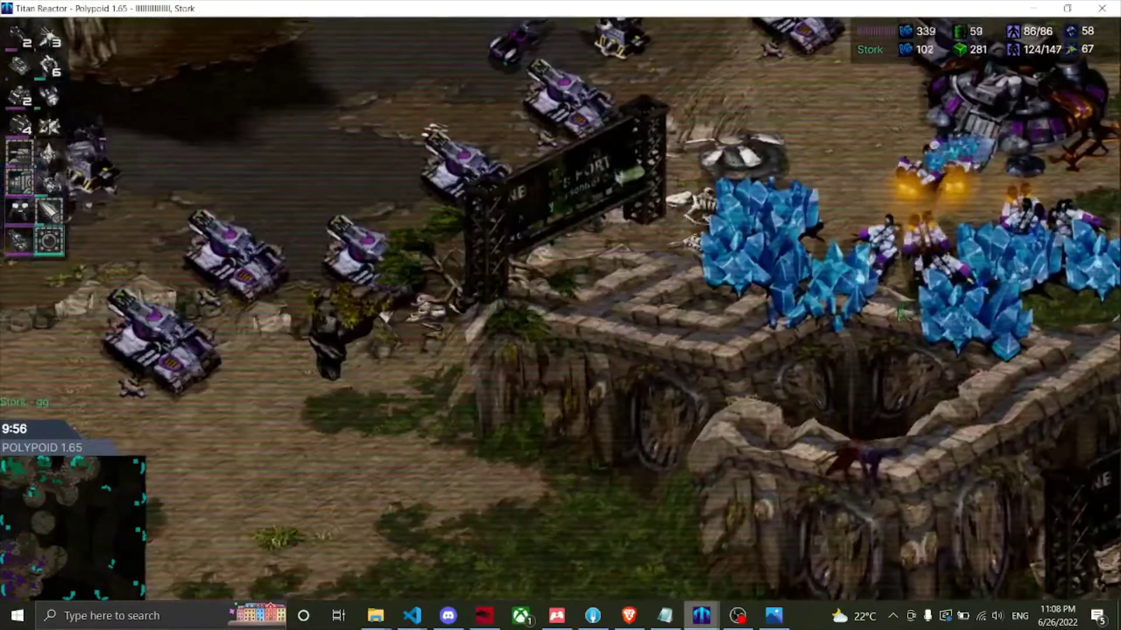
key(Escape)
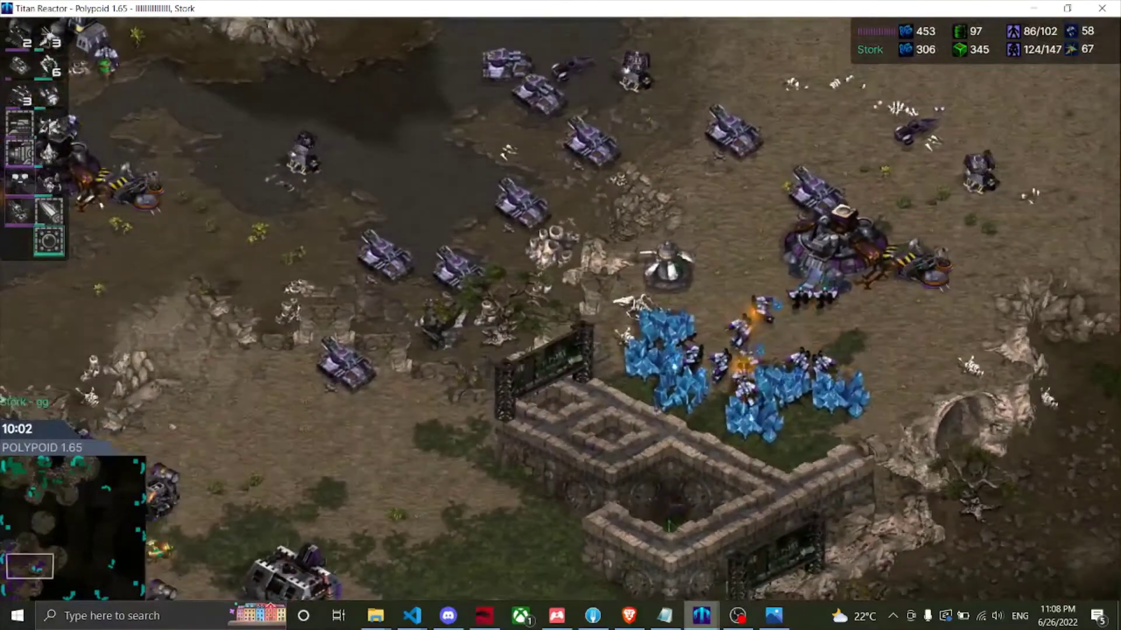
mouse_move(702, 616)
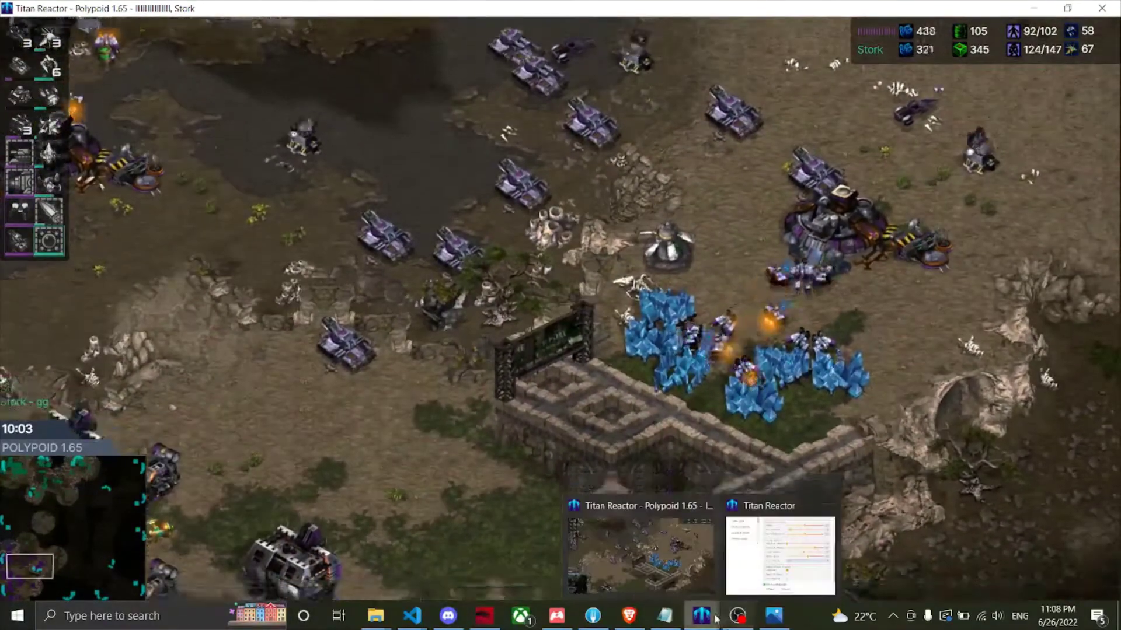
click(780, 534)
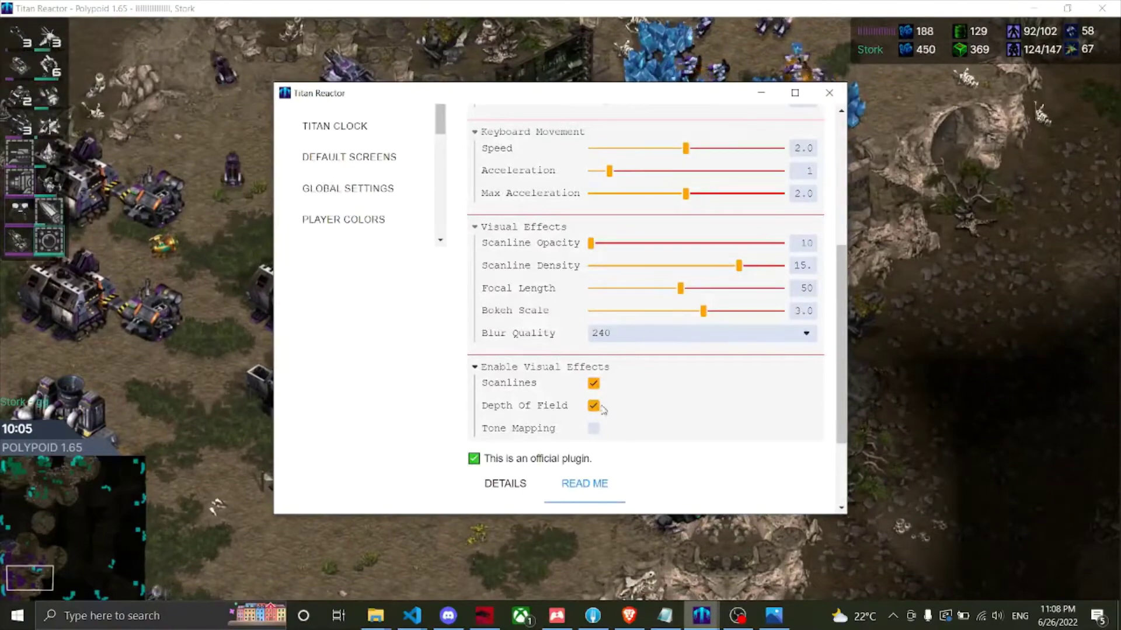
- Move to the northwestern Protoss expansion and inspect scanlines and depth of field in battle camera mode
drag(69, 519, 44, 507)
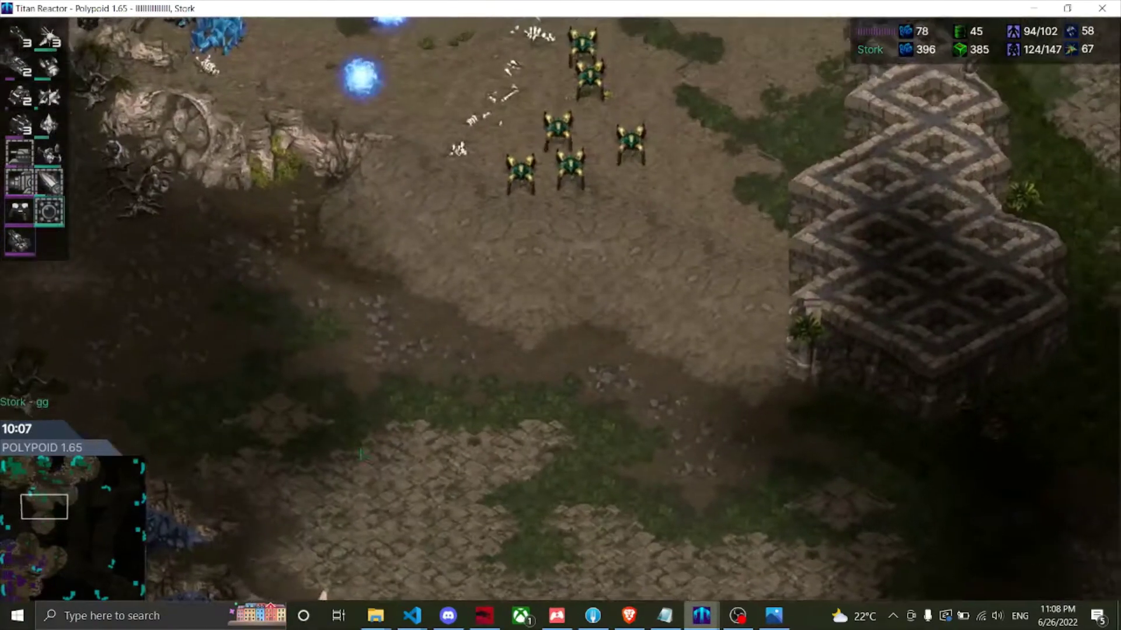
key(F2)
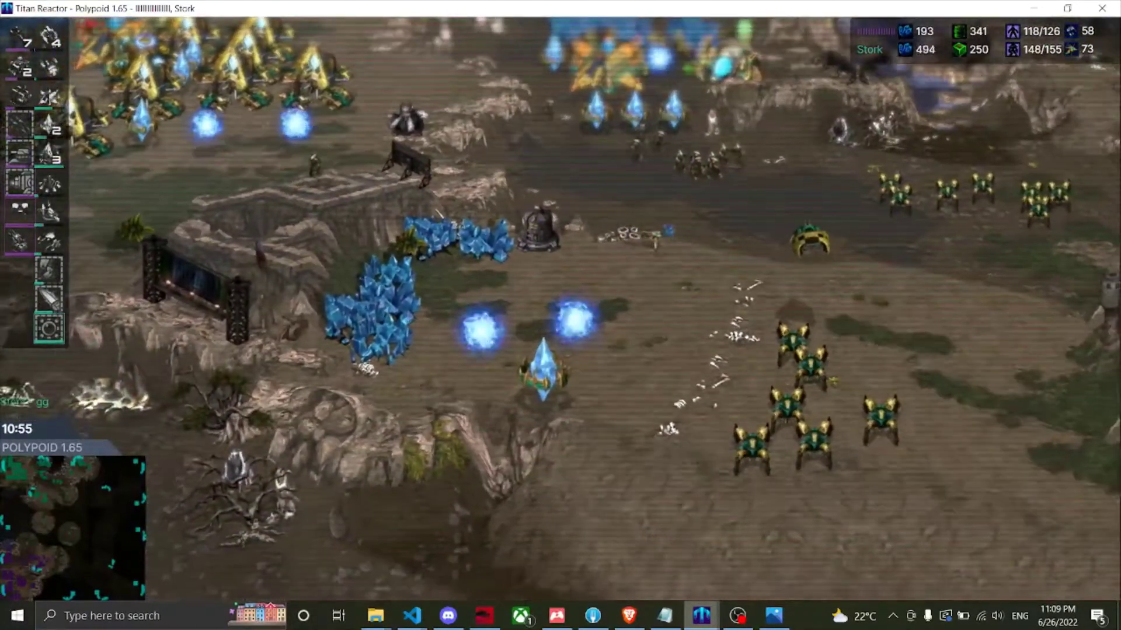
key(Escape)
- Try a Focal Length of 22, set it back to 50, and check the Blur Quality options
key(alt+Tab)
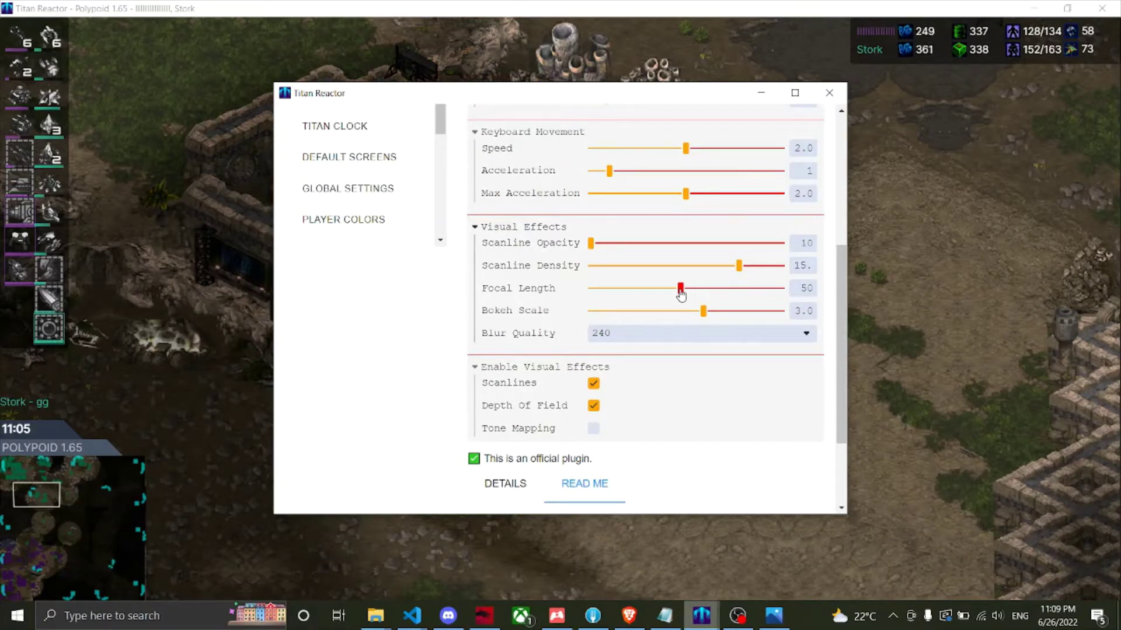
drag(678, 288, 624, 289)
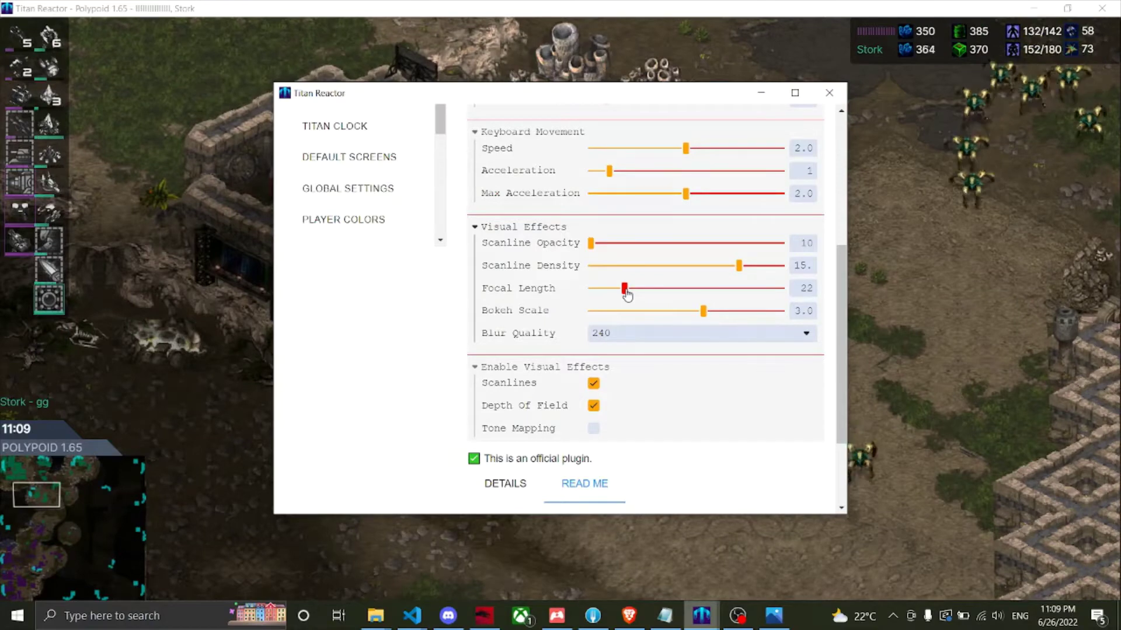
drag(623, 287, 680, 288)
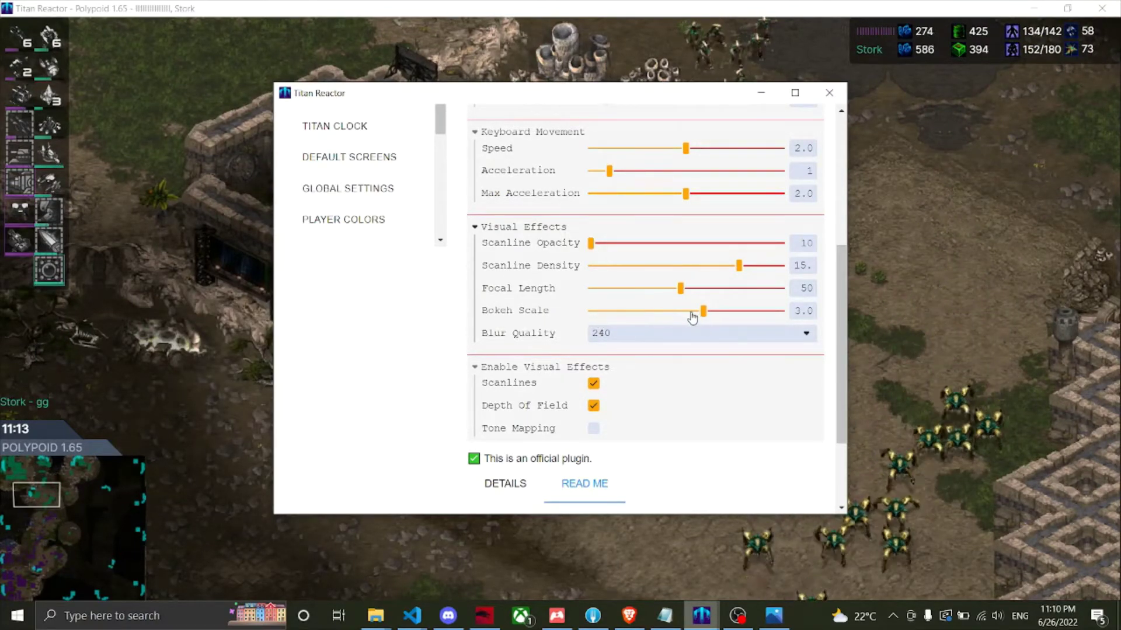
click(644, 336)
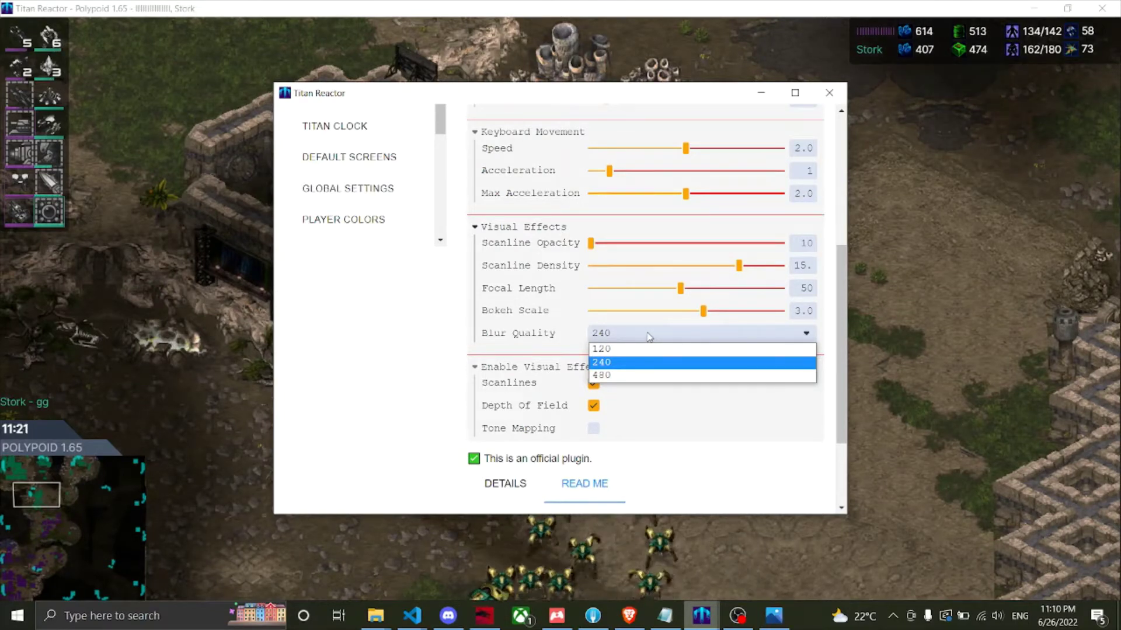
click(649, 335)
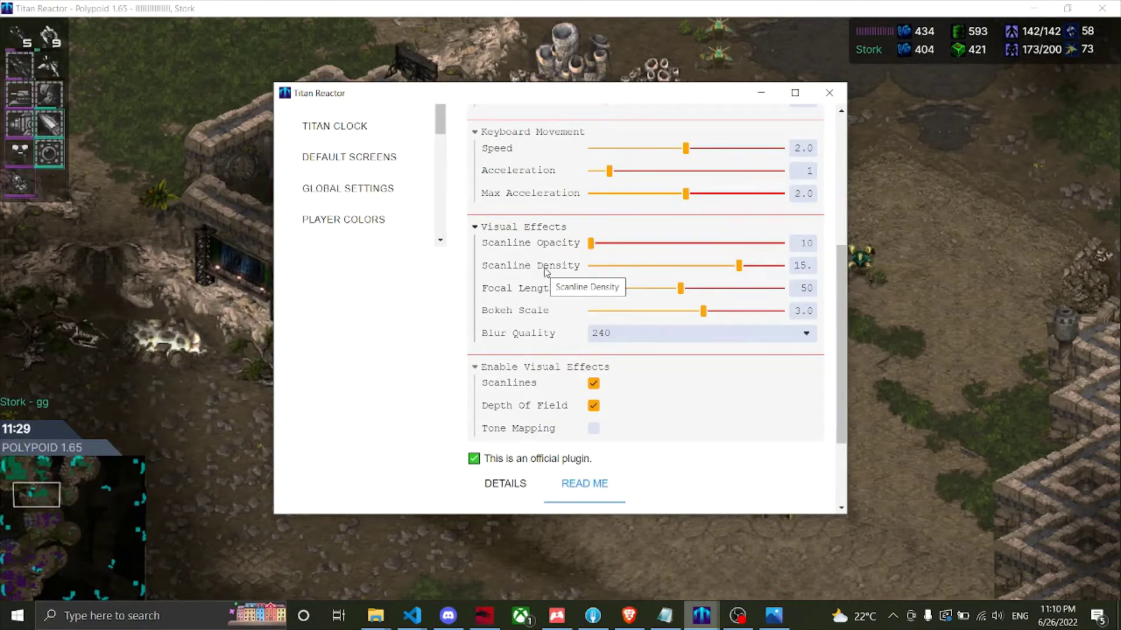
- Raise Scanline Opacity to 40 and preview the result in battle camera mode
drag(591, 242, 785, 249)
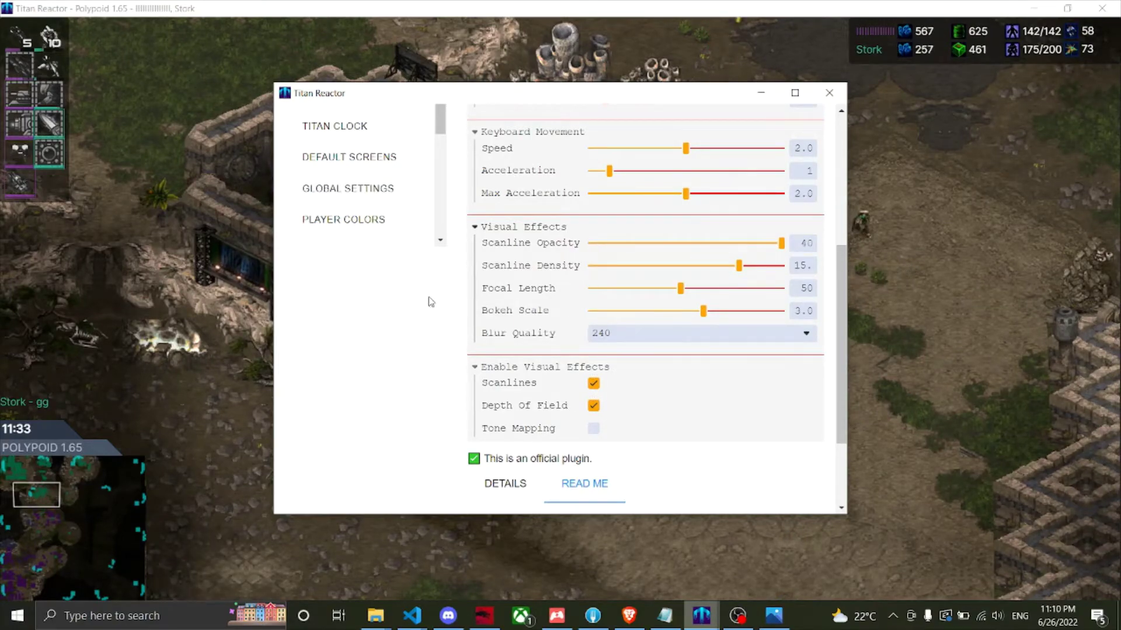
click(875, 216)
key(F2)
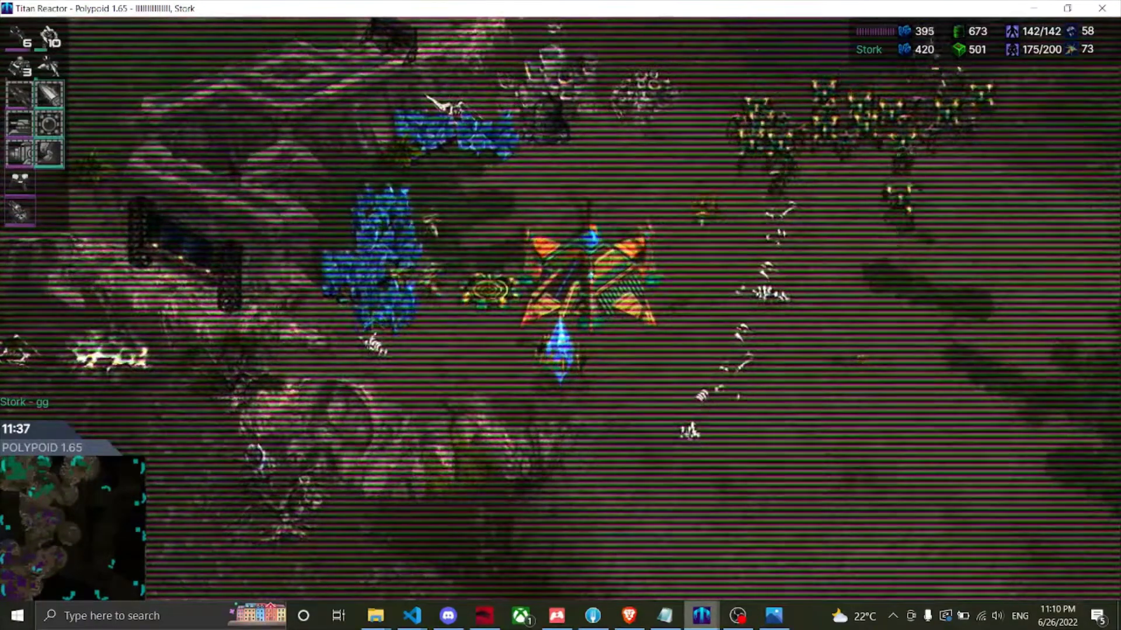
key(F1)
- Set Scanline Opacity to 28 and Scanline Density to 1.0, and preview the effect in battle camera mode
key(alt+Tab)
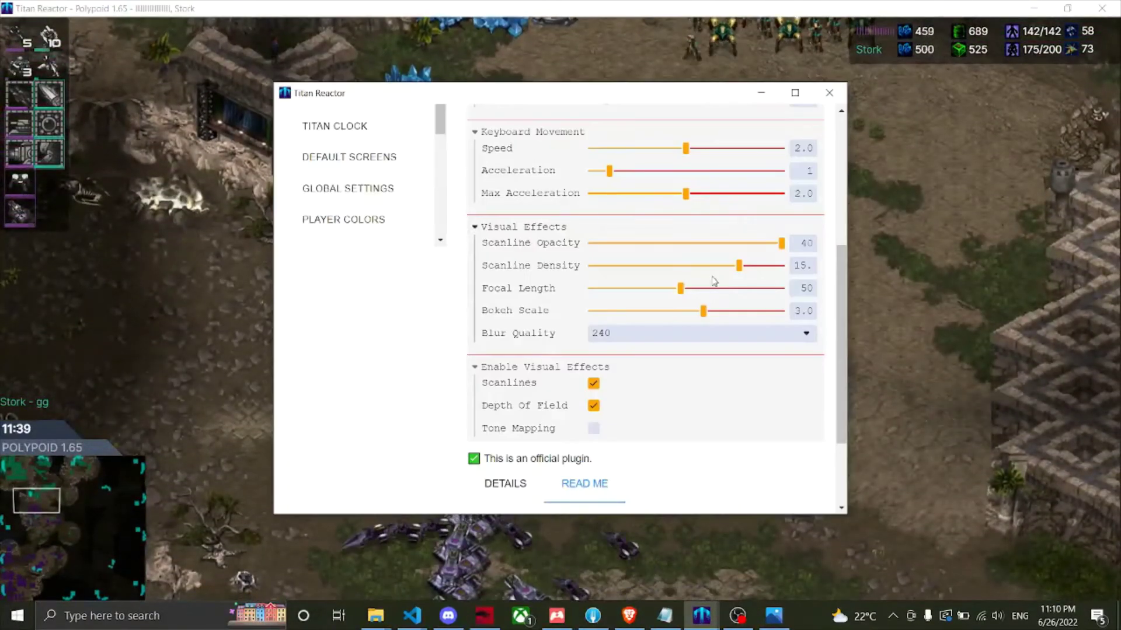
drag(780, 243, 591, 266)
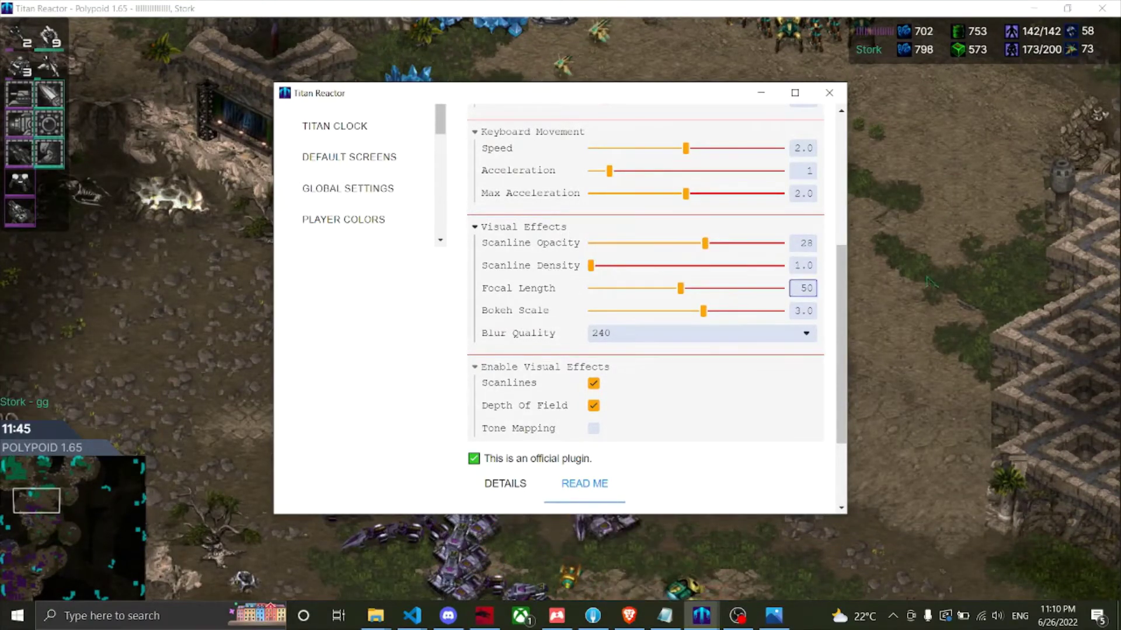
click(876, 261)
key(F2)
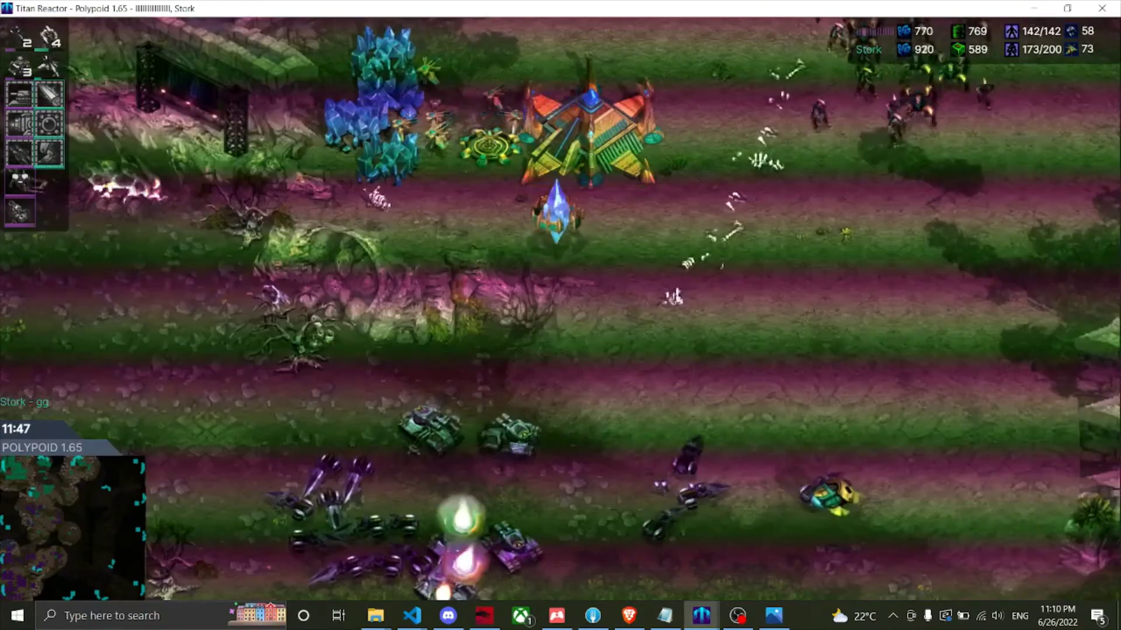
key(Escape)
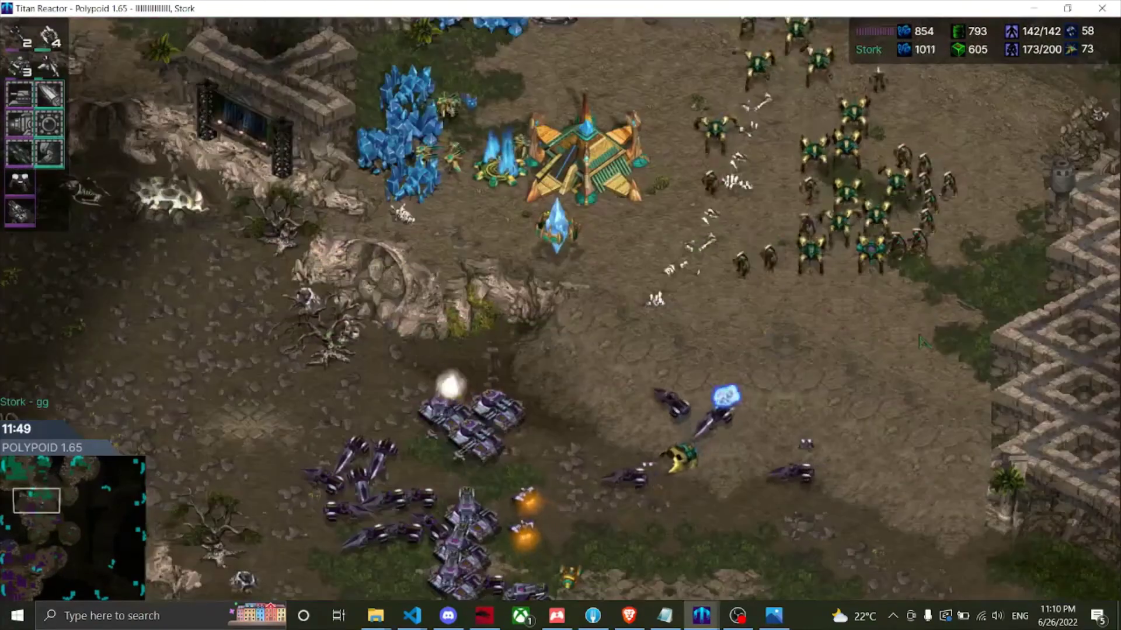
- Raise Scanline Density to its maximum and preview the ongoing battle in battle camera mode
key(alt+Tab)
drag(590, 265, 796, 263)
click(875, 262)
key(F2)
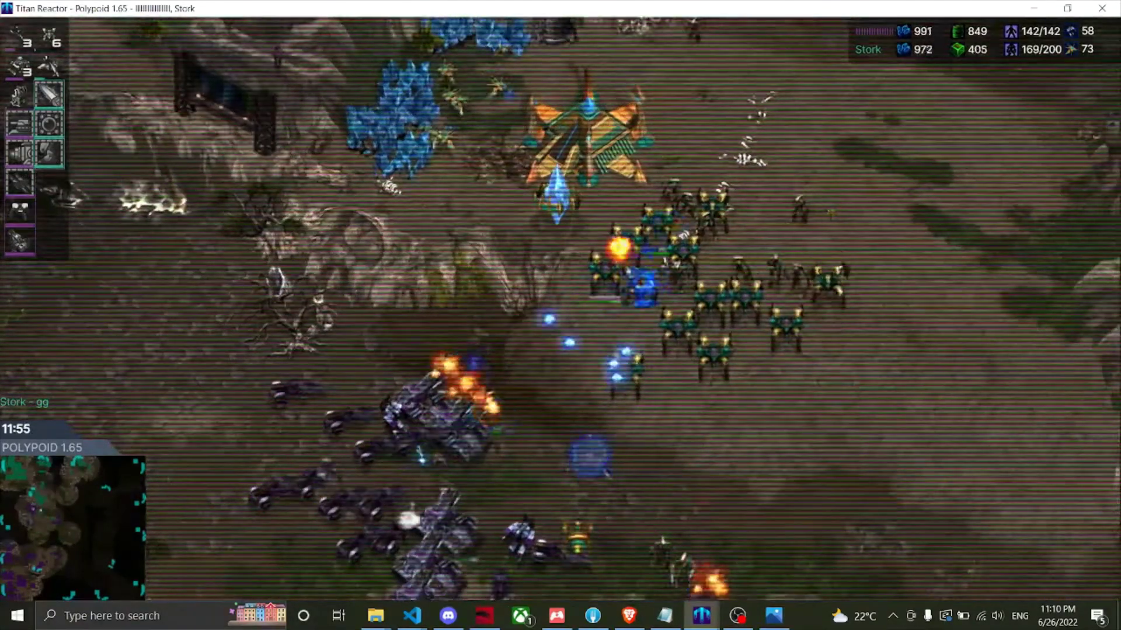
key(Escape)
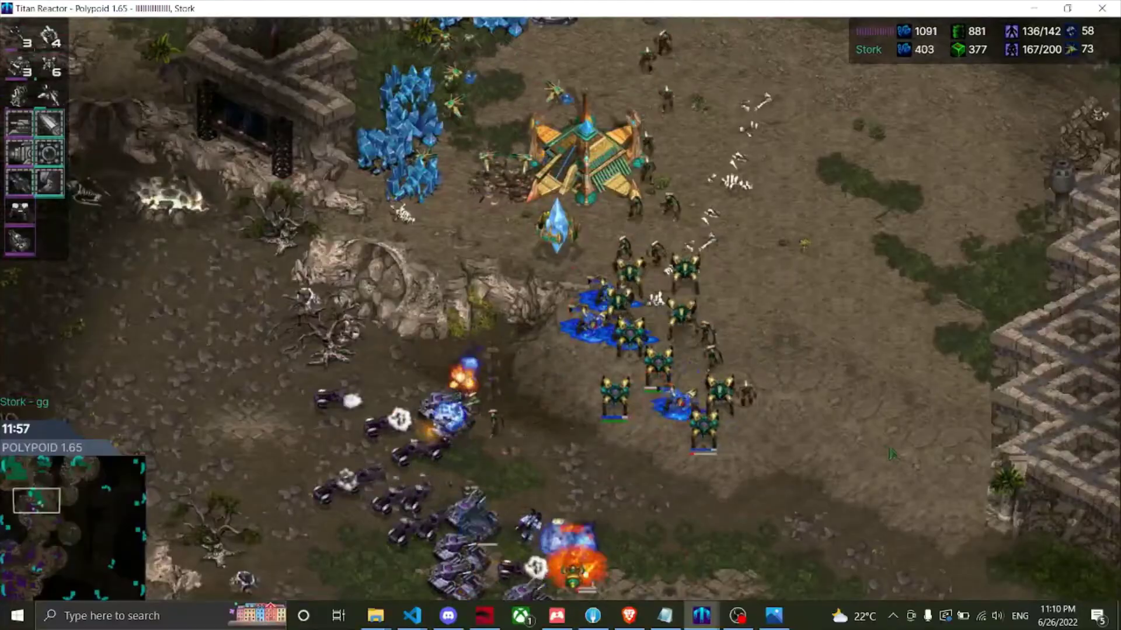
key(F2)
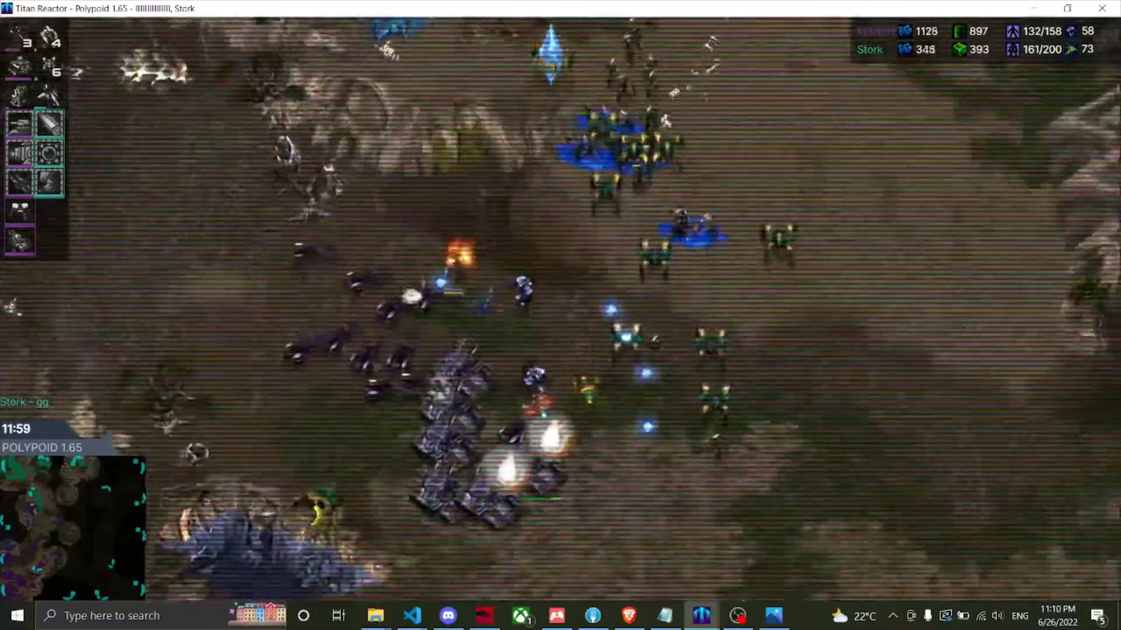